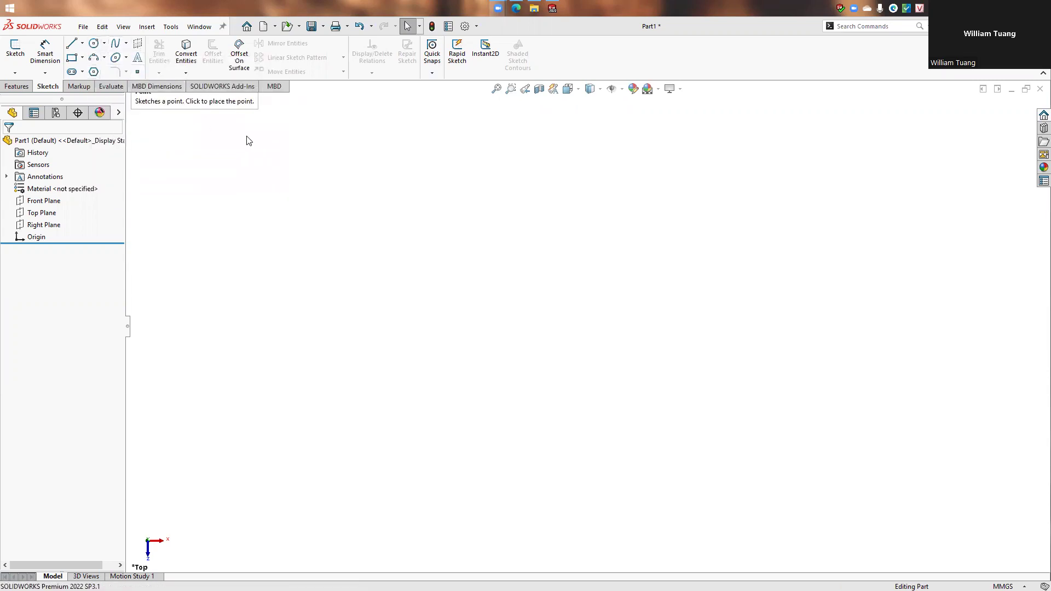
# Start a new sketch on the Top Plane.
pyautogui.click(137, 74)
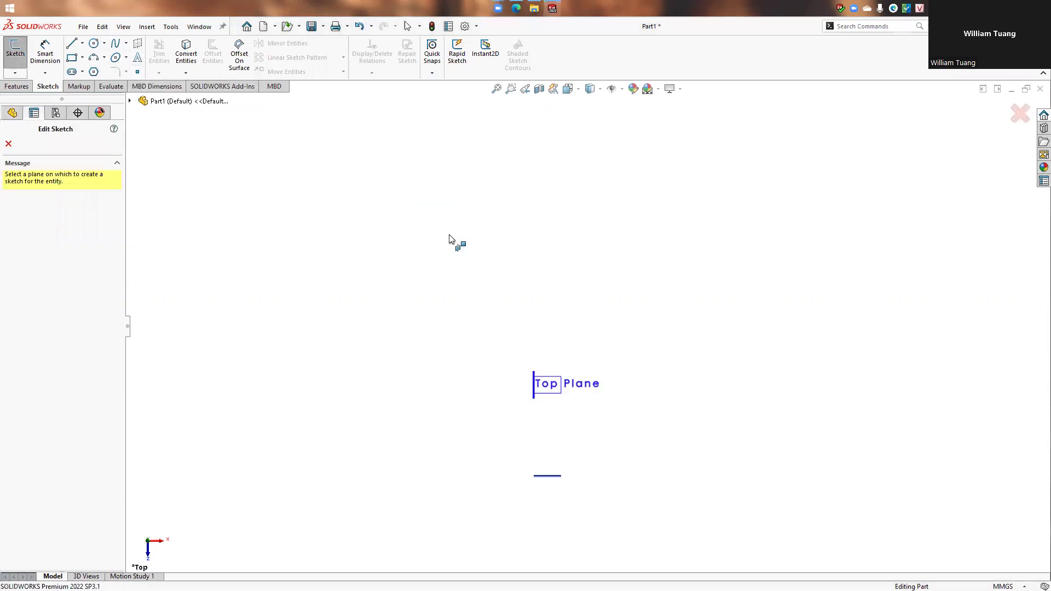
pyautogui.click(9, 143)
pyautogui.click(42, 212)
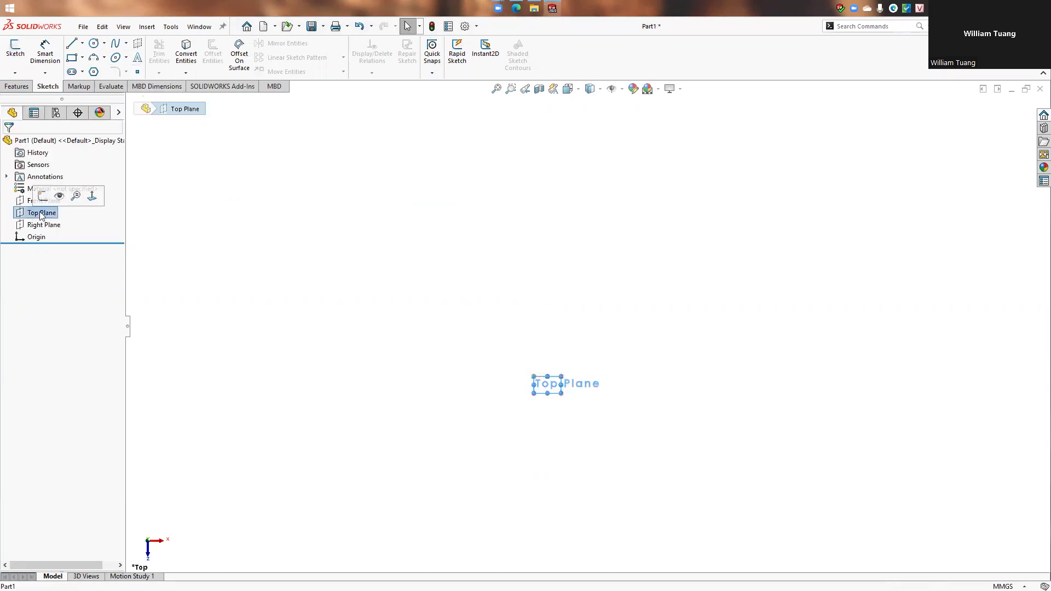
pyautogui.click(43, 195)
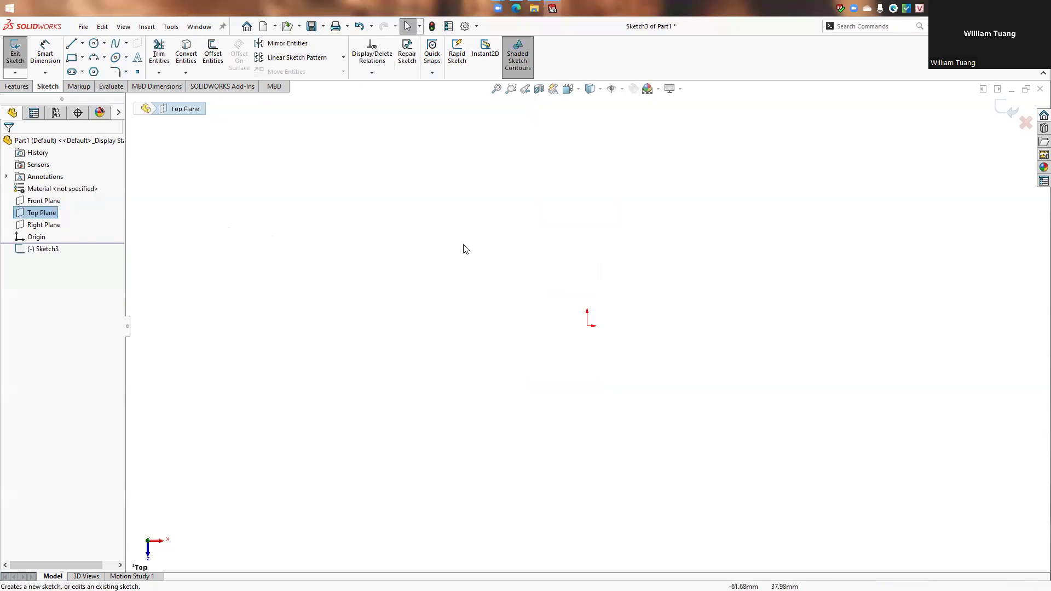
# Place eleven trial sketch points scattered around the plane.
pyautogui.click(137, 73)
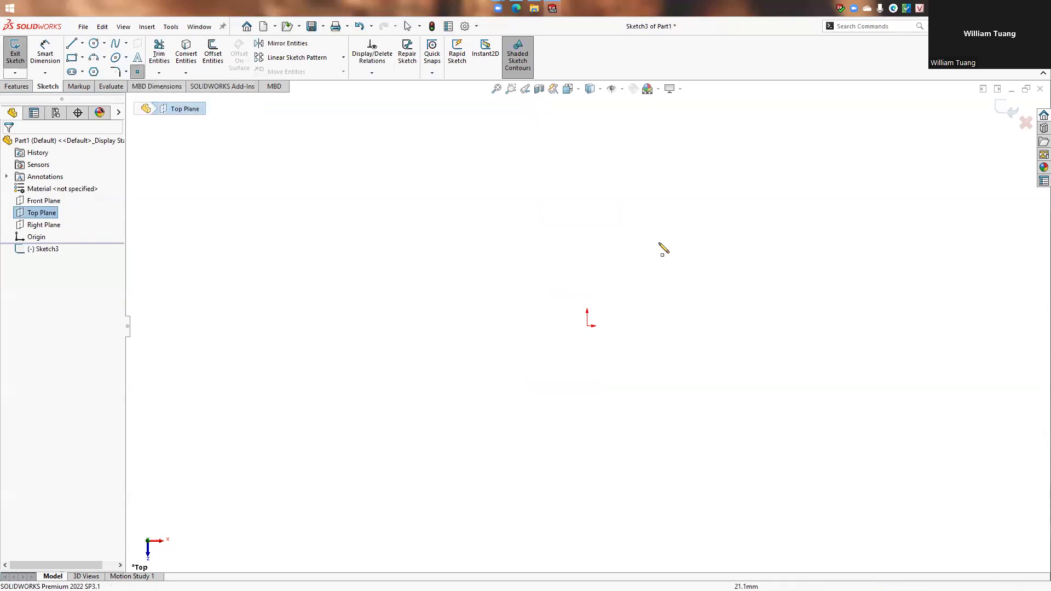
pyautogui.click(617, 192)
pyautogui.click(453, 199)
pyautogui.click(458, 304)
pyautogui.click(609, 409)
pyautogui.click(745, 320)
pyautogui.click(745, 260)
pyautogui.click(568, 252)
pyautogui.click(522, 303)
pyautogui.click(515, 389)
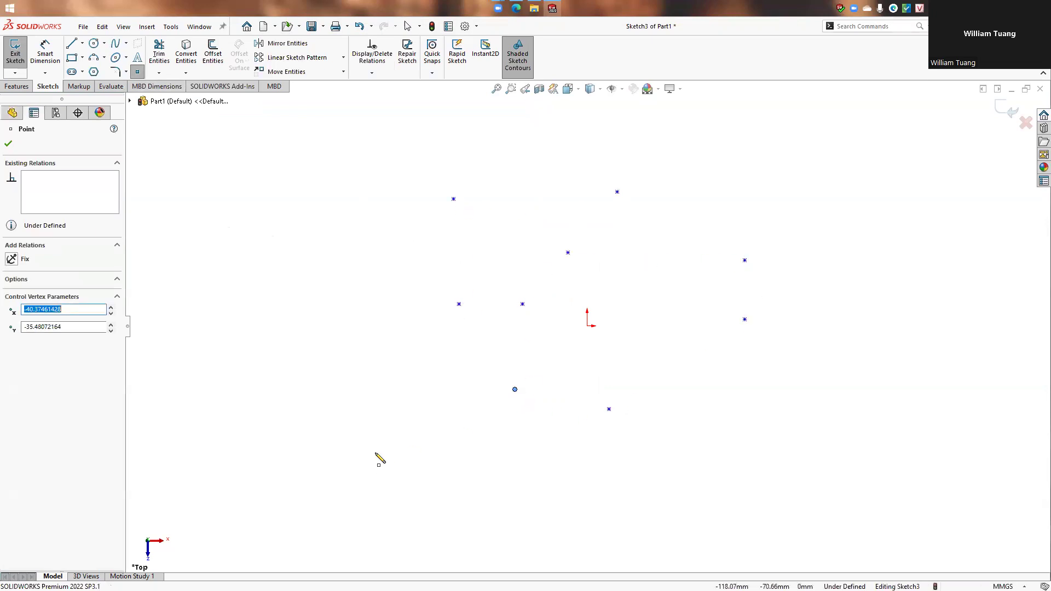
pyautogui.click(500, 221)
pyautogui.click(491, 143)
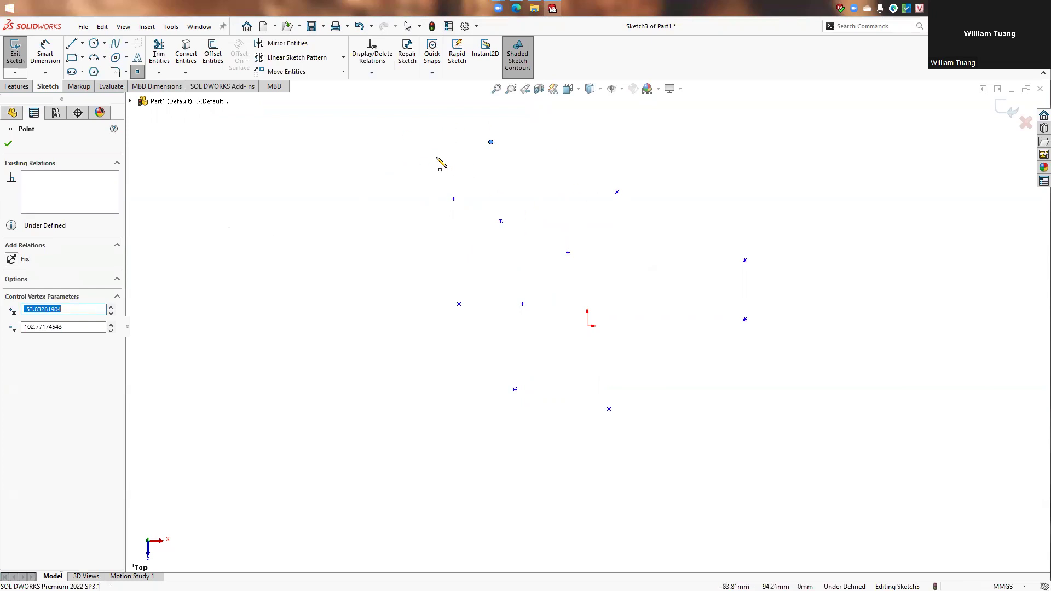
# Box-select all the trial points and delete them, leaving the sketch empty.
pyautogui.press('Escape')
pyautogui.moveTo(368, 115); pyautogui.dragTo(788, 445)
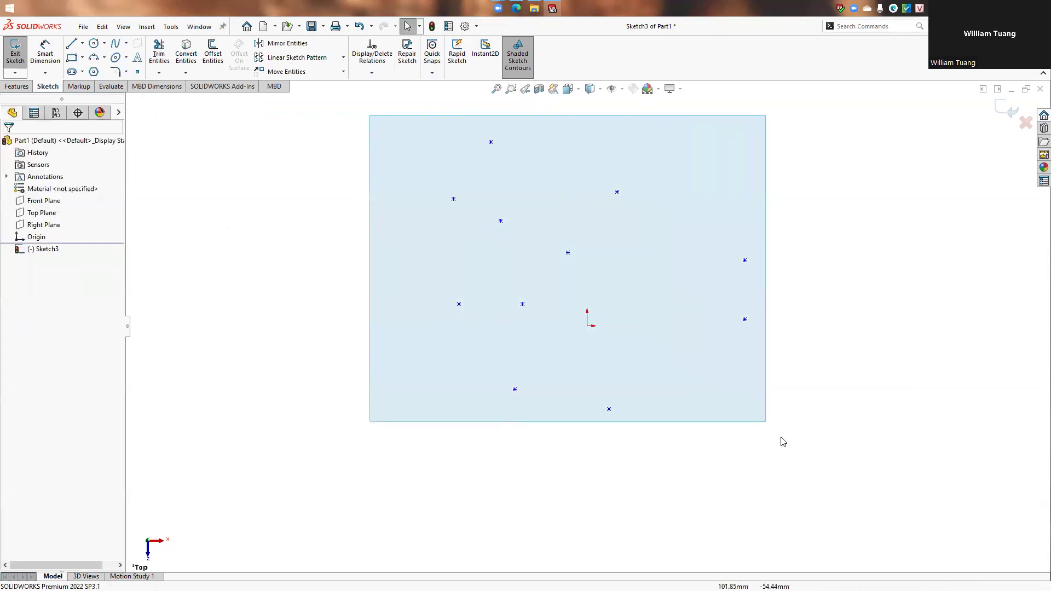
pyautogui.press('Delete')
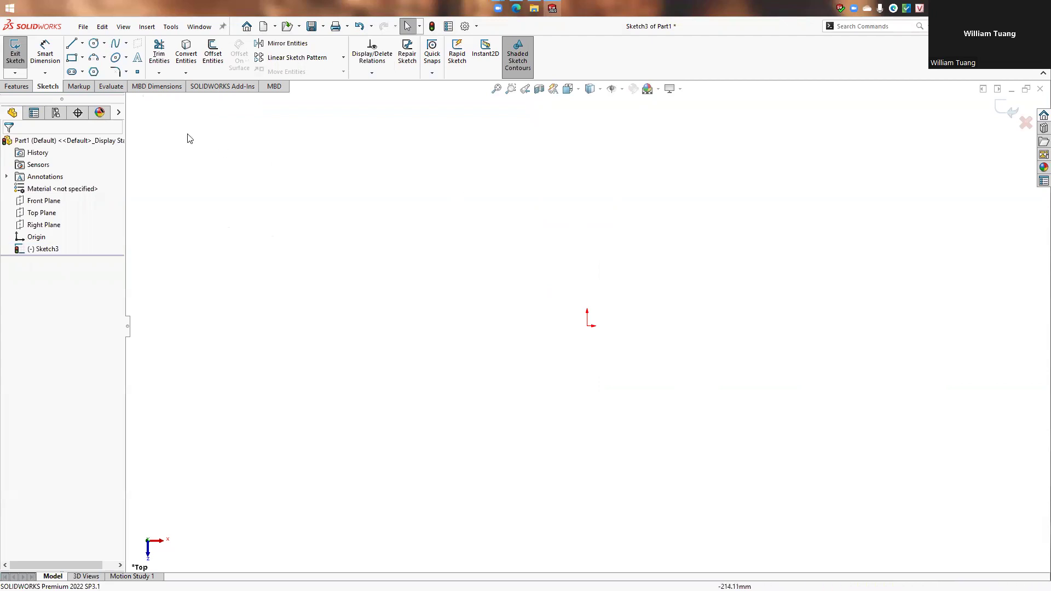
# Draw a 3-sided polygon on the origin, sized by a 157.89 circumscribed circle.
pyautogui.click(94, 72)
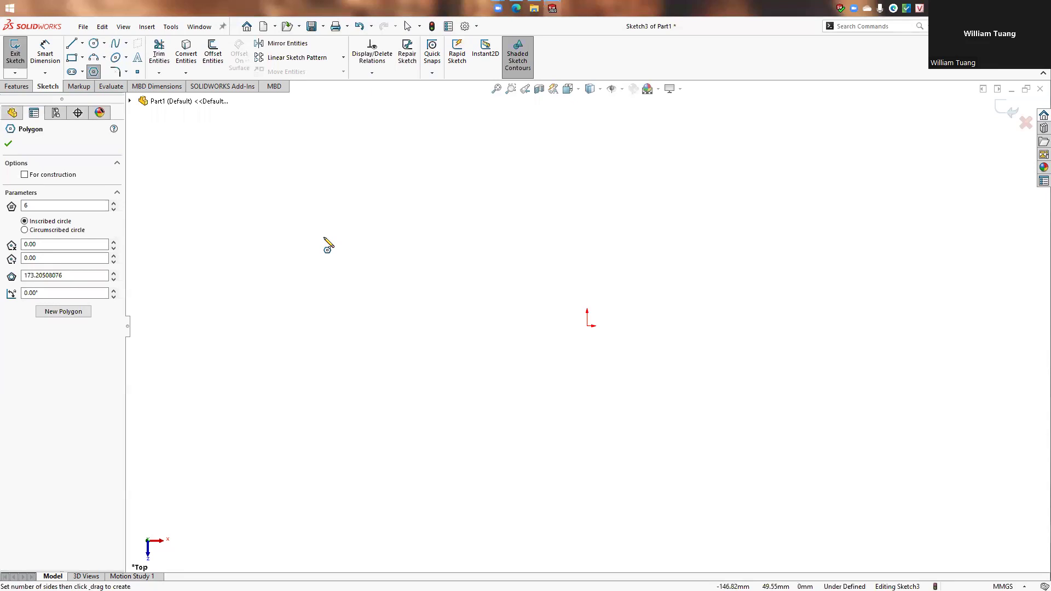
pyautogui.doubleClick(63, 206)
pyautogui.write('3')
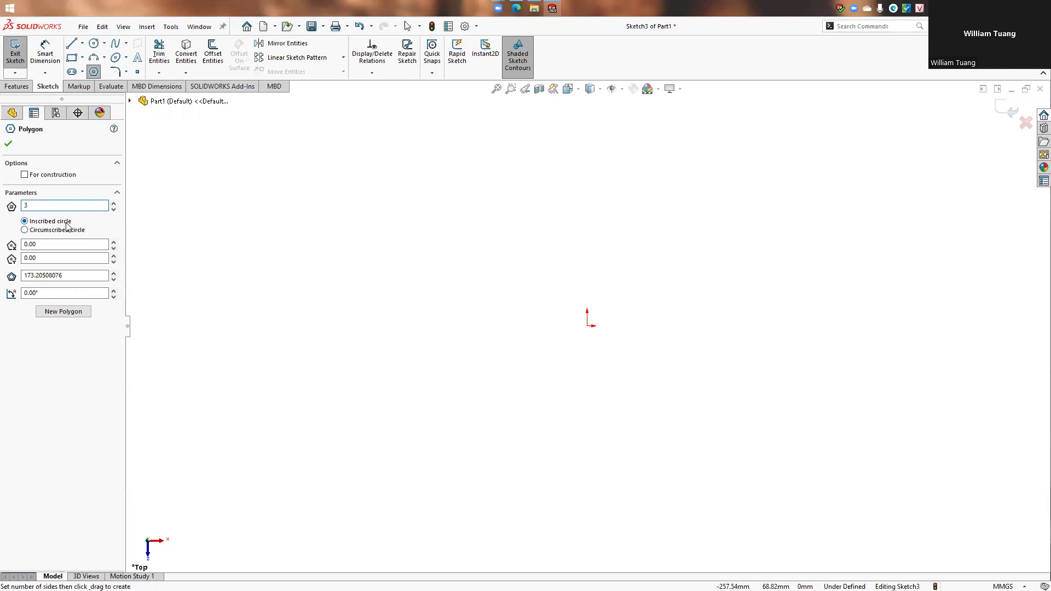
pyautogui.moveTo(587, 326); pyautogui.dragTo(713, 326)
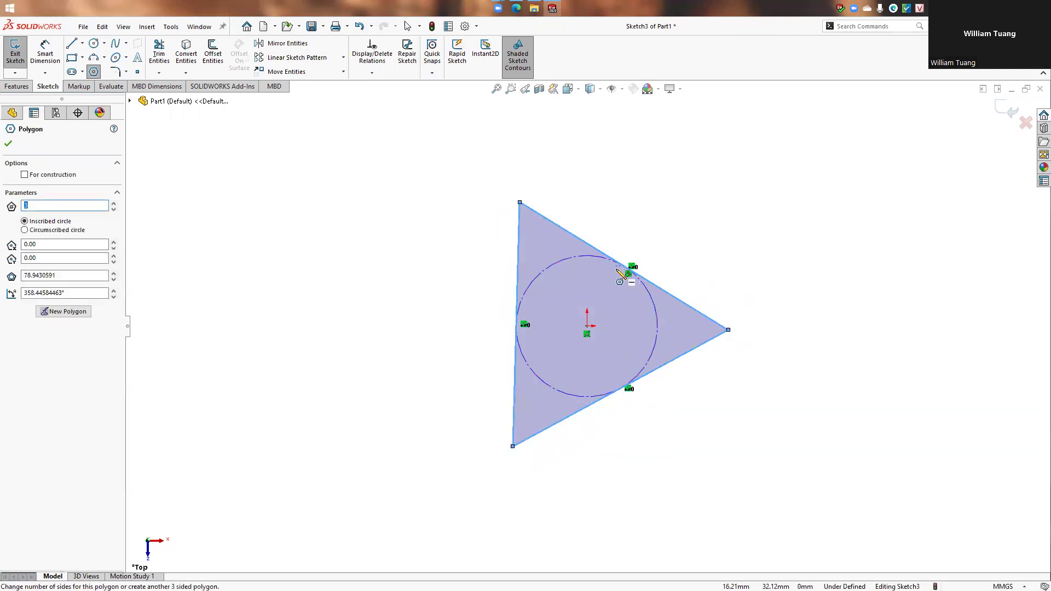
pyautogui.click(24, 230)
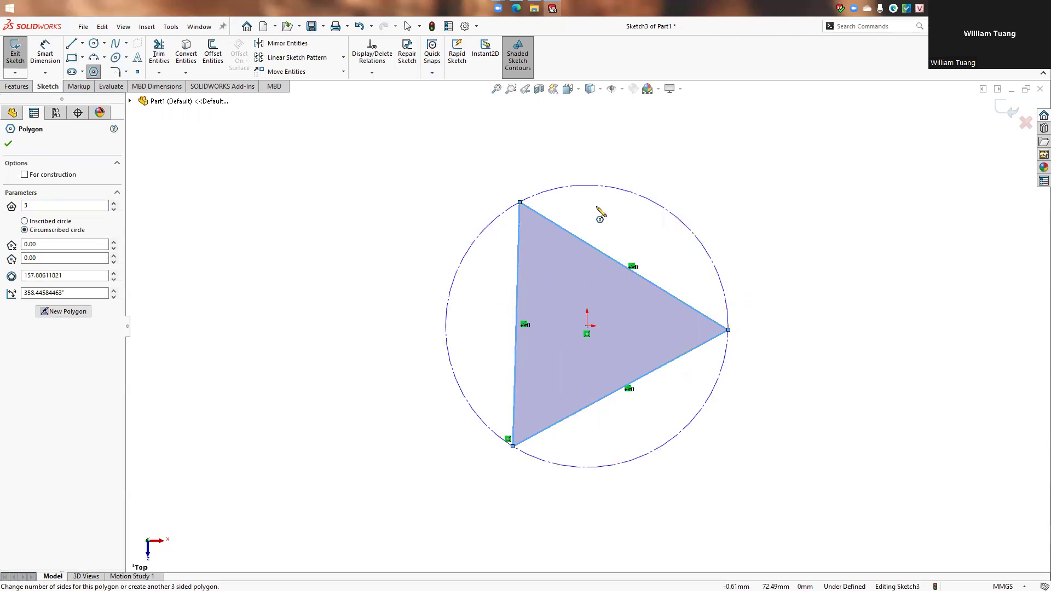
# Resize the polygon to 9 sides around a 78.94 inscribed circle and confirm it.
pyautogui.click(43, 221)
pyautogui.click(54, 222)
pyautogui.click(55, 223)
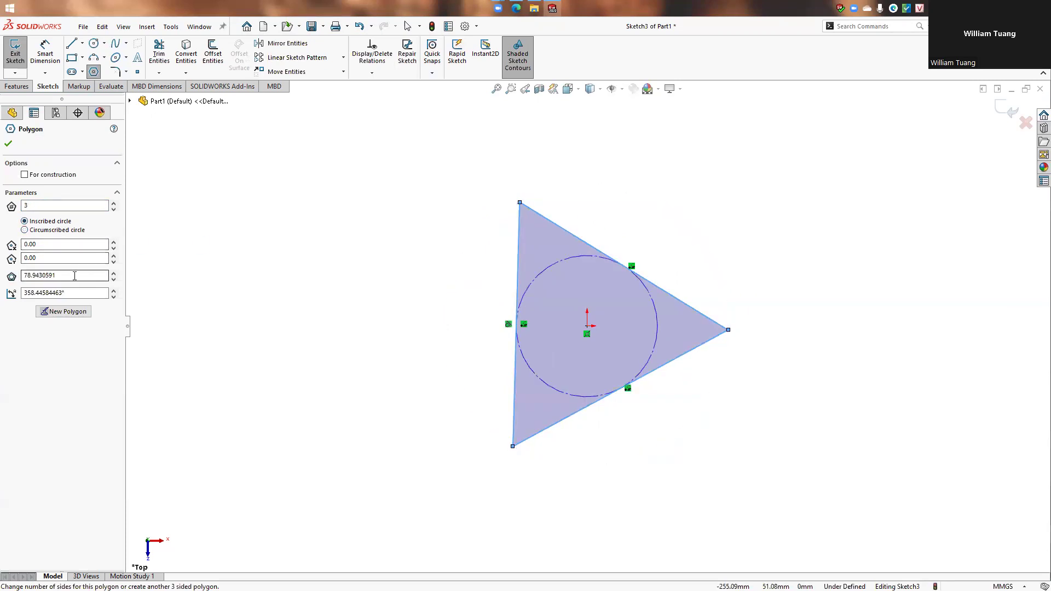
pyautogui.doubleClick(42, 206)
pyautogui.press('Return')
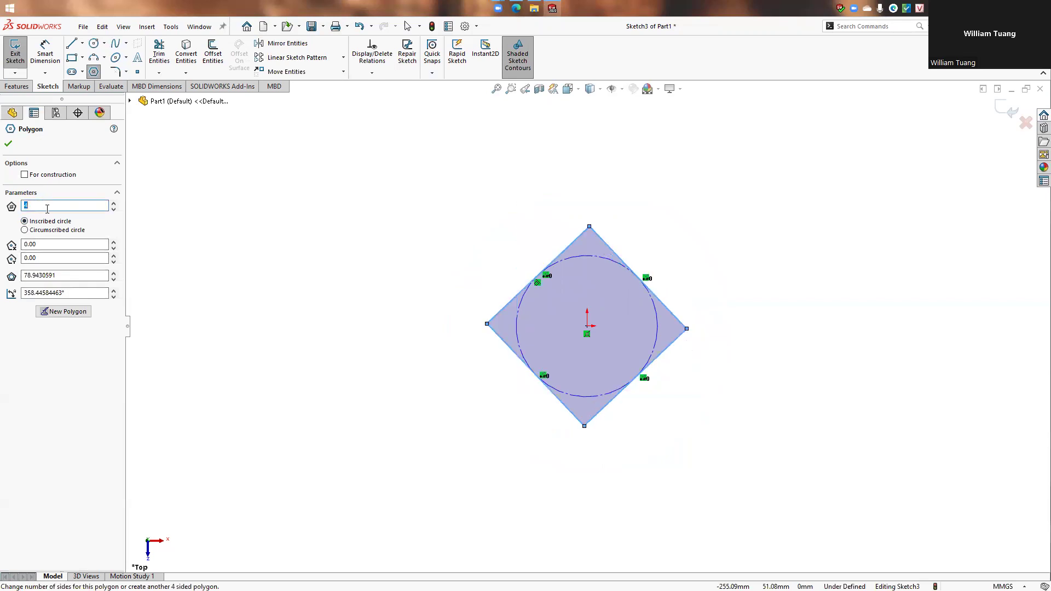
pyautogui.press('Return')
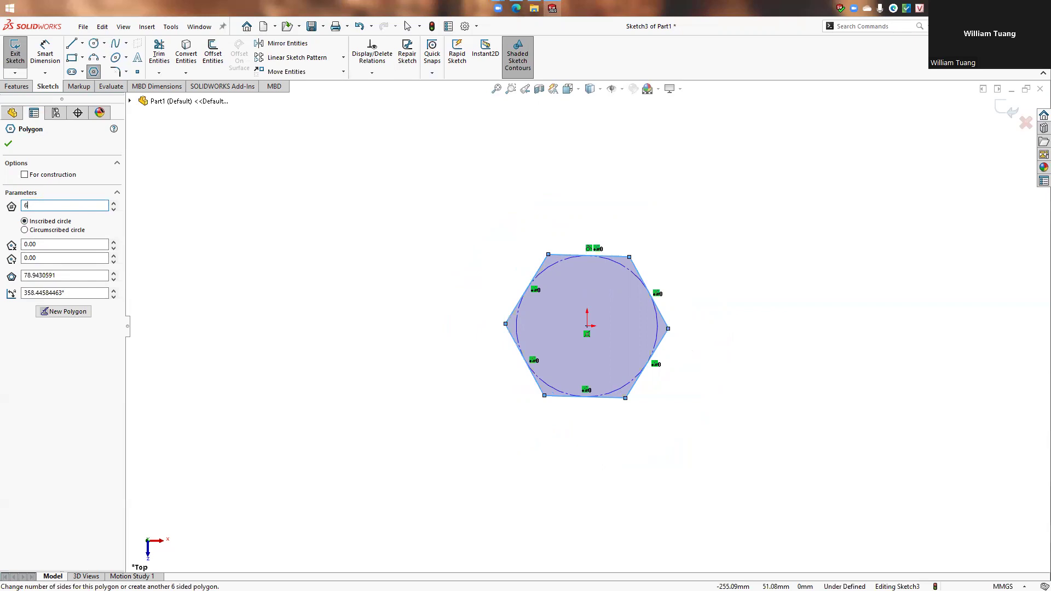
pyautogui.write('9')
pyautogui.press('Return')
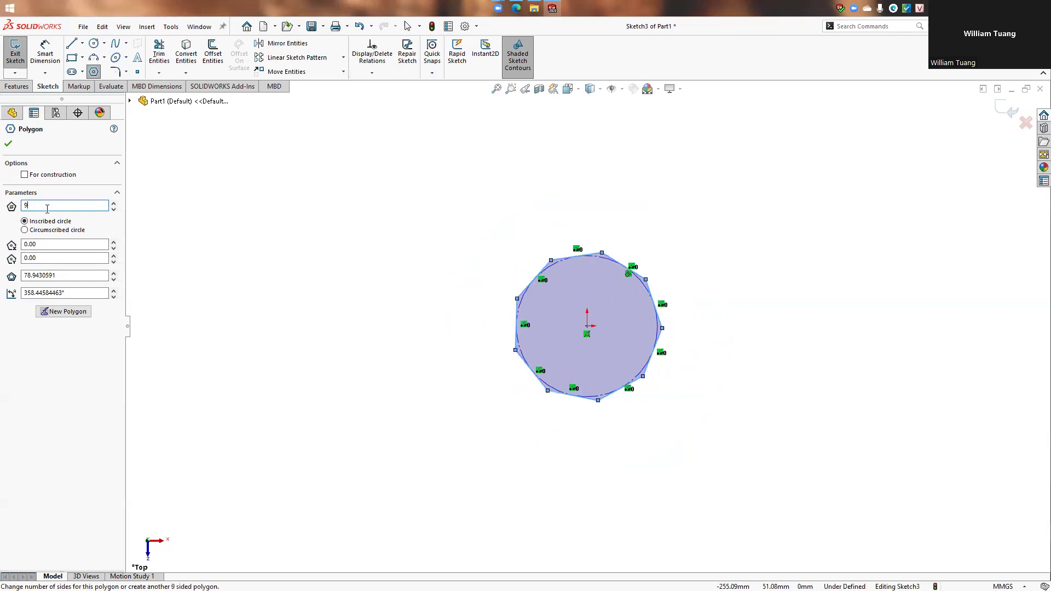
pyautogui.click(7, 143)
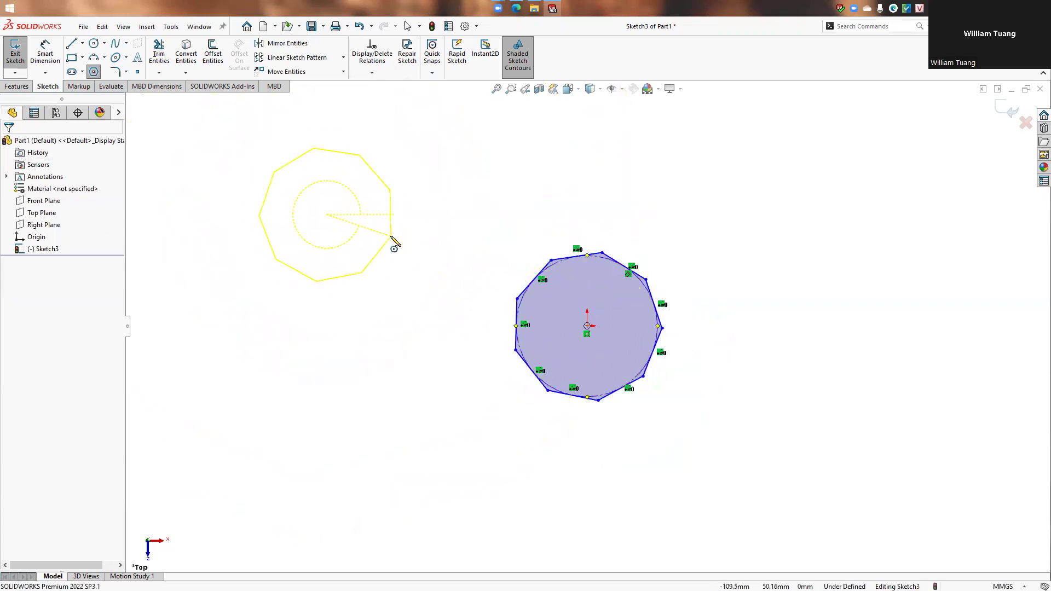
# Box-select and delete the nine-sided polygon and its circle.
pyautogui.press('Escape')
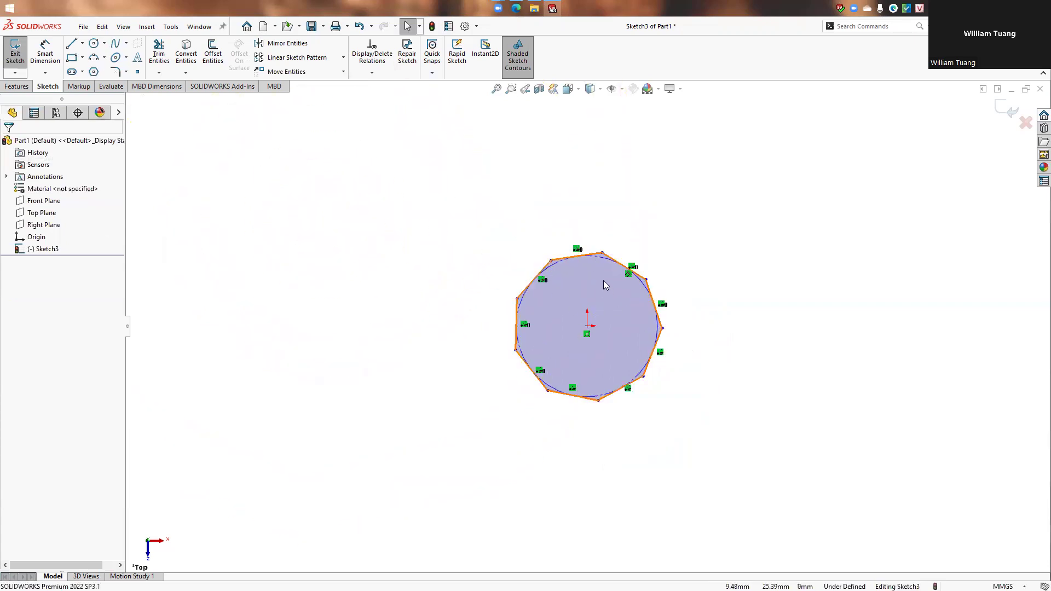
pyautogui.click(606, 285)
pyautogui.click(569, 230)
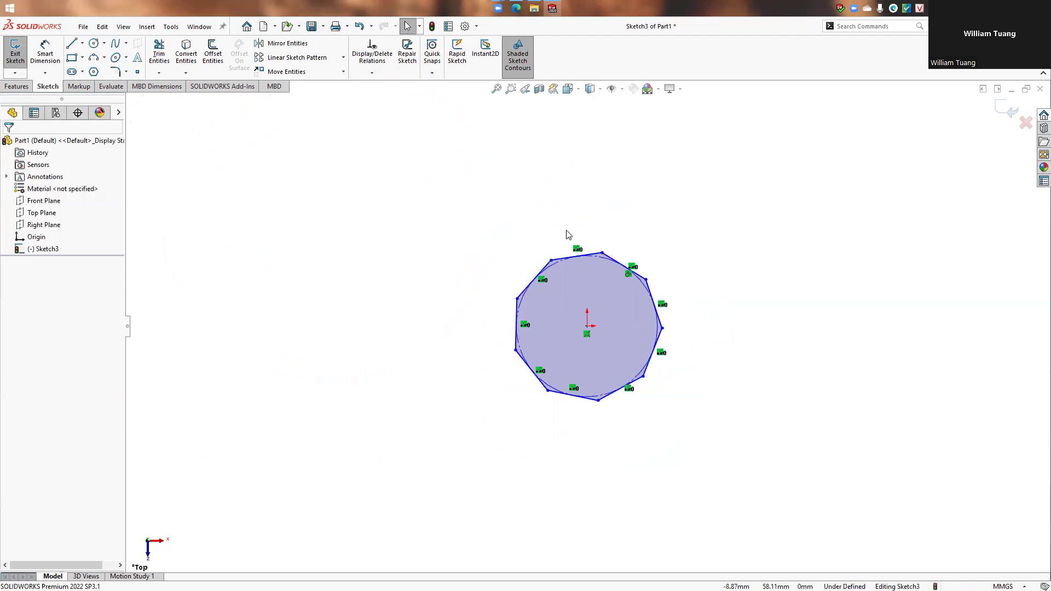
pyautogui.moveTo(456, 216); pyautogui.dragTo(712, 422)
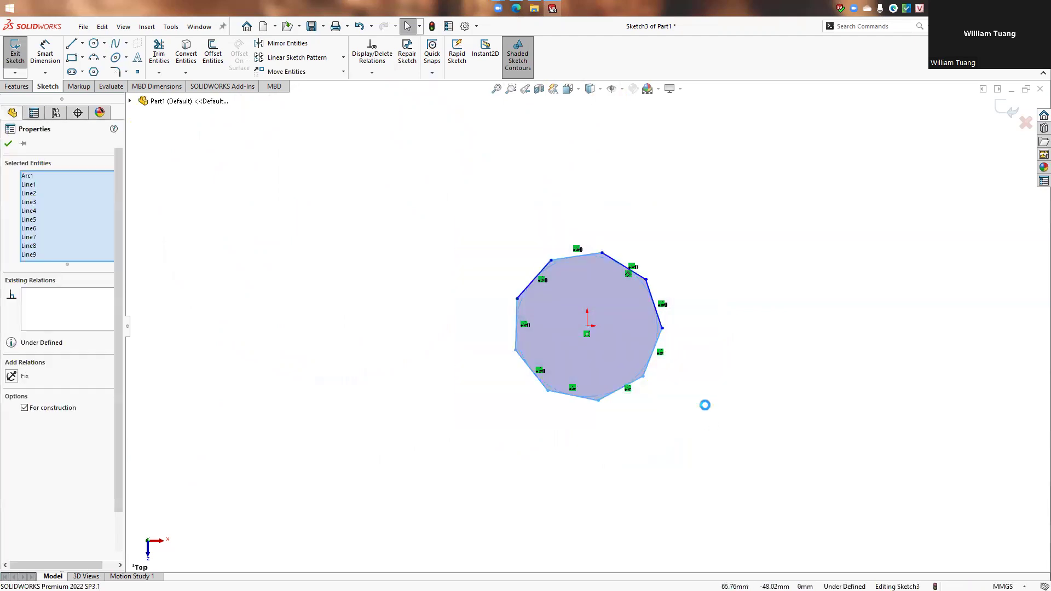
pyautogui.press('Delete')
pyautogui.click(94, 71)
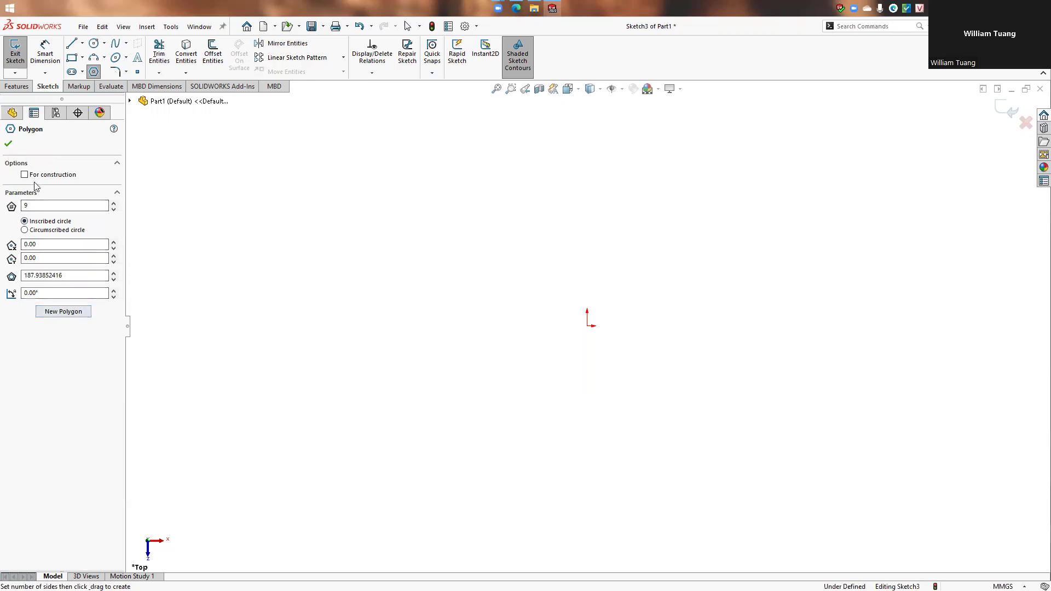
# Draw a 6-sided construction polygon on the origin around an inscribed circle.
pyautogui.doubleClick(39, 206)
pyautogui.moveTo(588, 326); pyautogui.dragTo(705, 329)
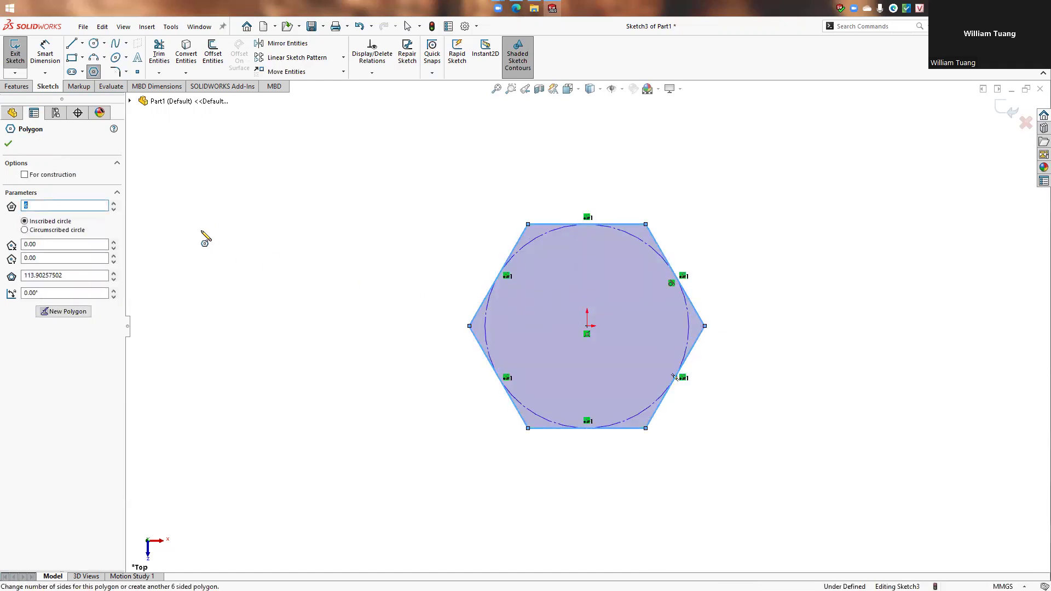
pyautogui.click(24, 175)
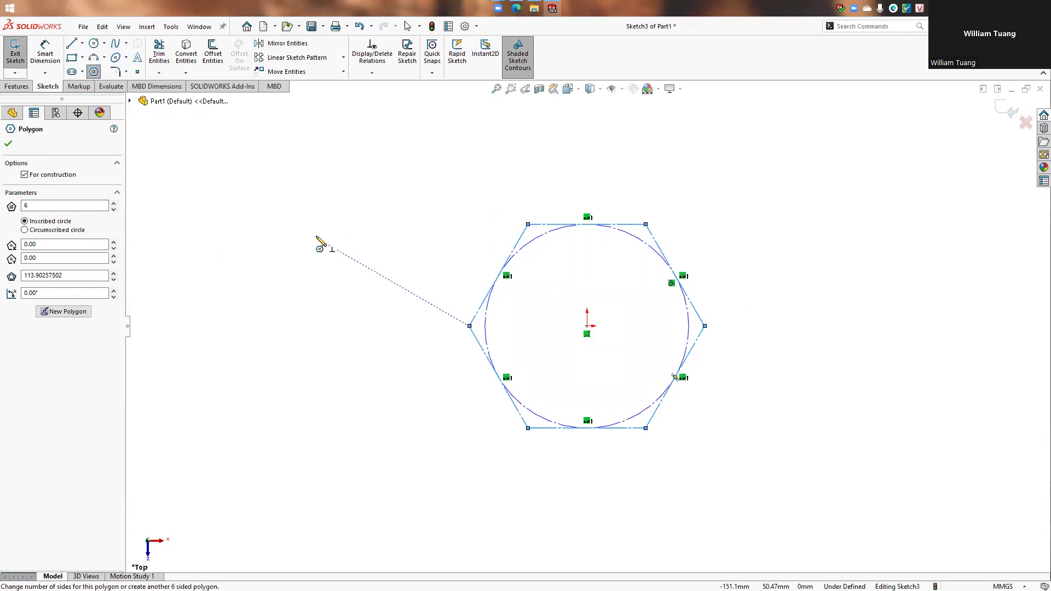
pyautogui.click(7, 145)
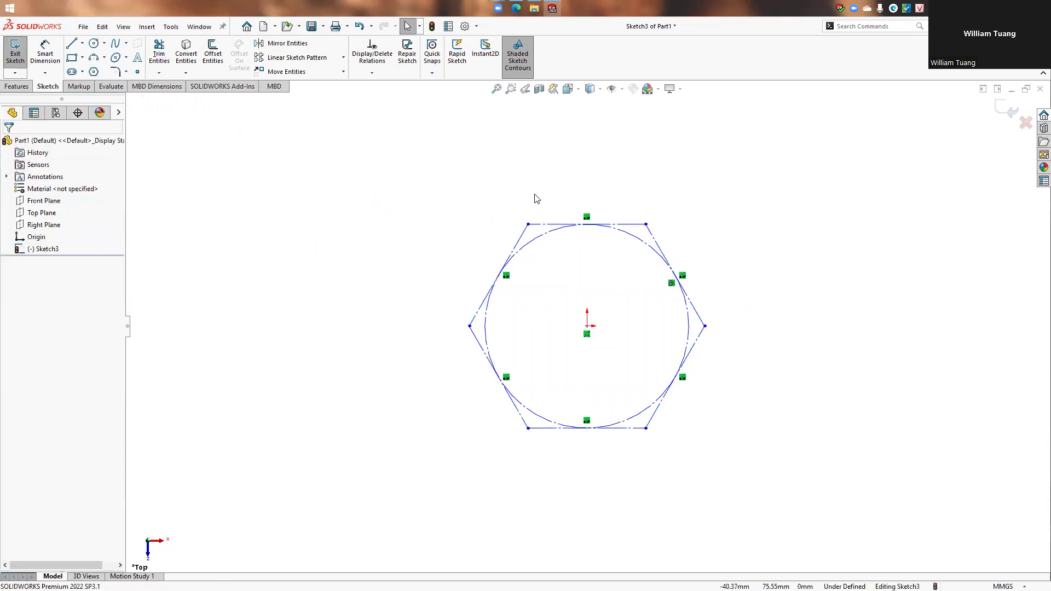
pyautogui.moveTo(407, 187); pyautogui.dragTo(747, 461)
# Delete the hexagon and draw a horizontal straight slot about 101.85 long and 34.87 wide.
pyautogui.press('Delete')
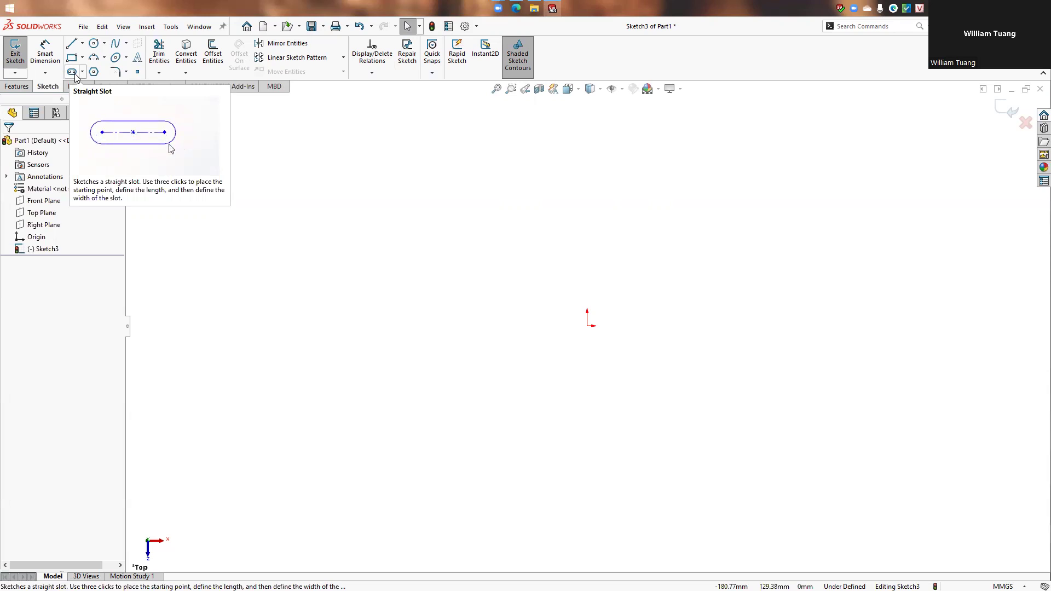
pyautogui.click(75, 75)
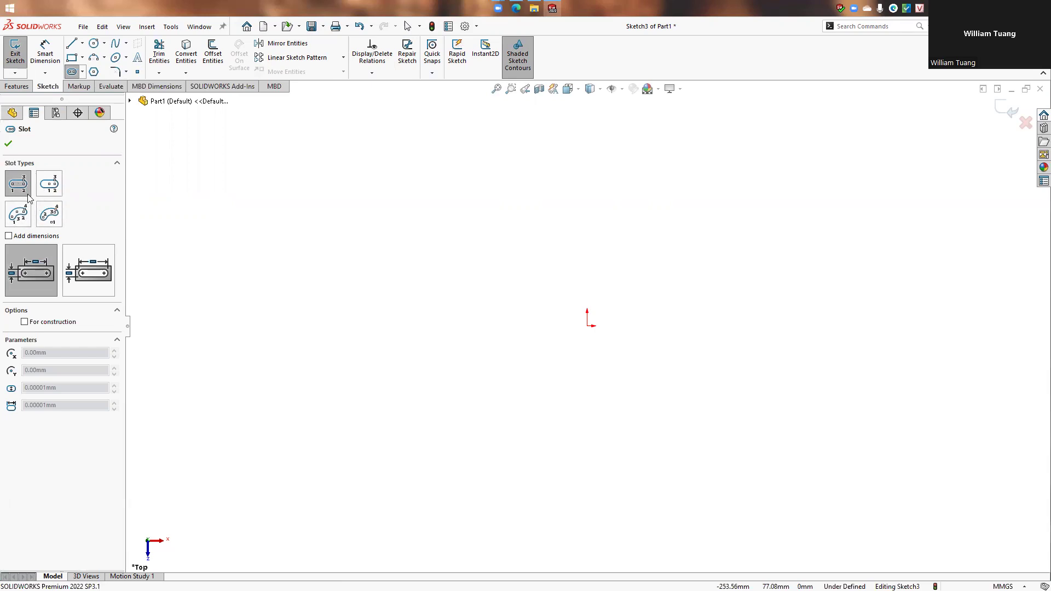
pyautogui.click(367, 241)
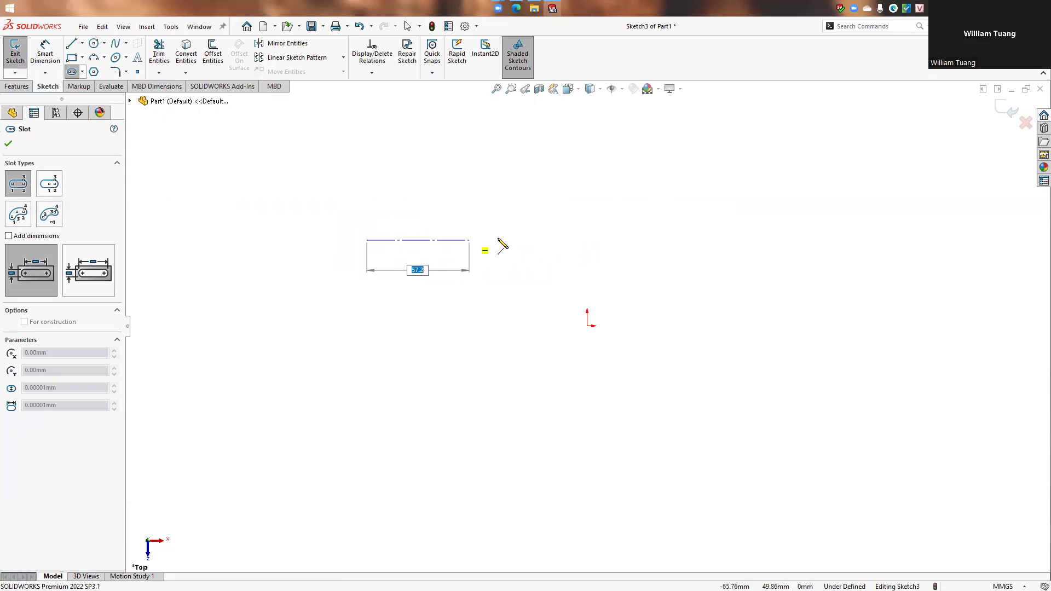
pyautogui.click(550, 241)
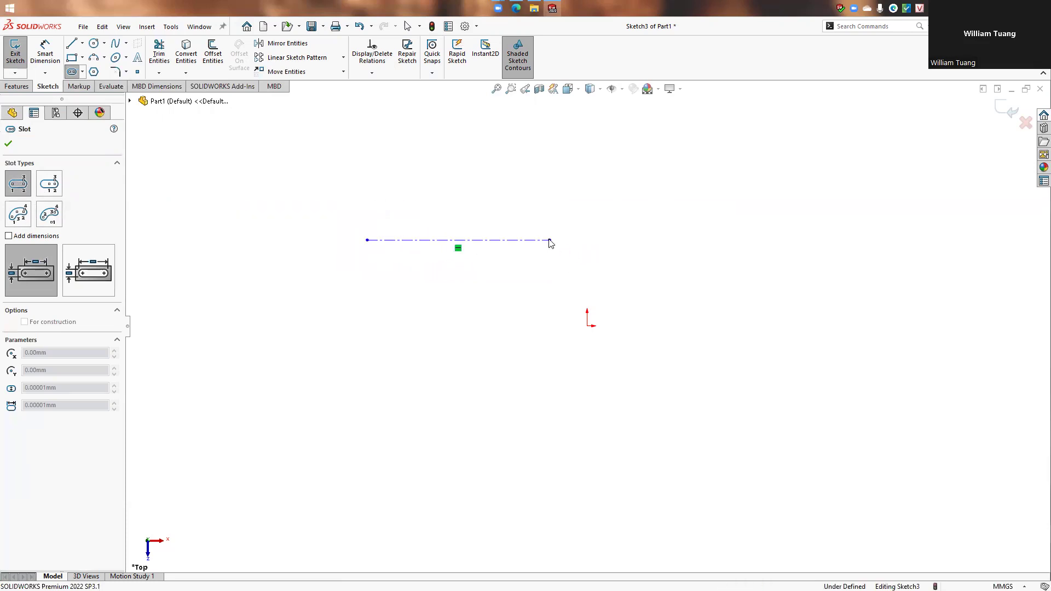
pyautogui.click(578, 218)
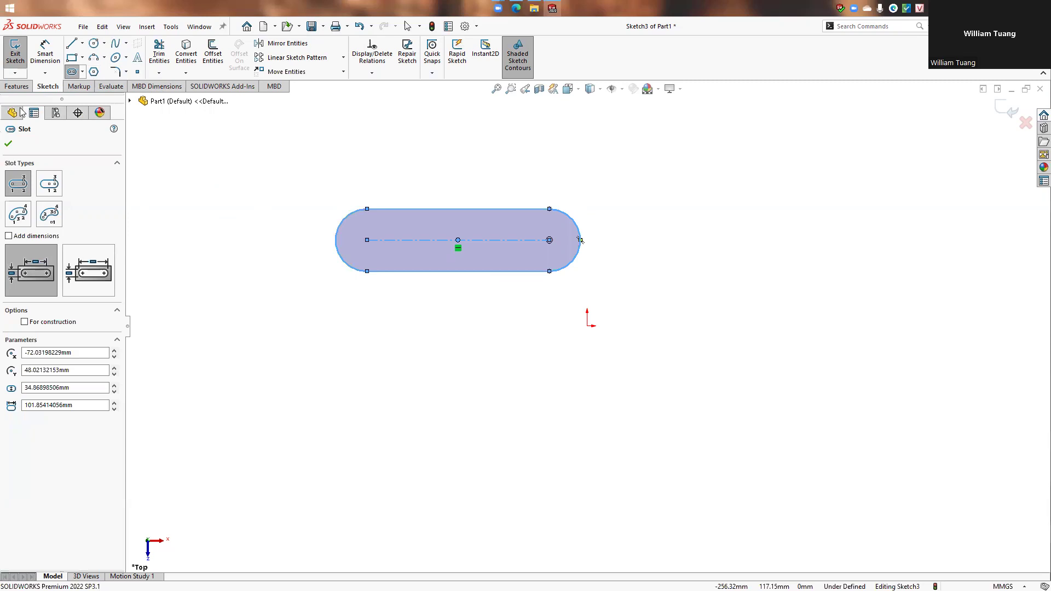
pyautogui.click(52, 185)
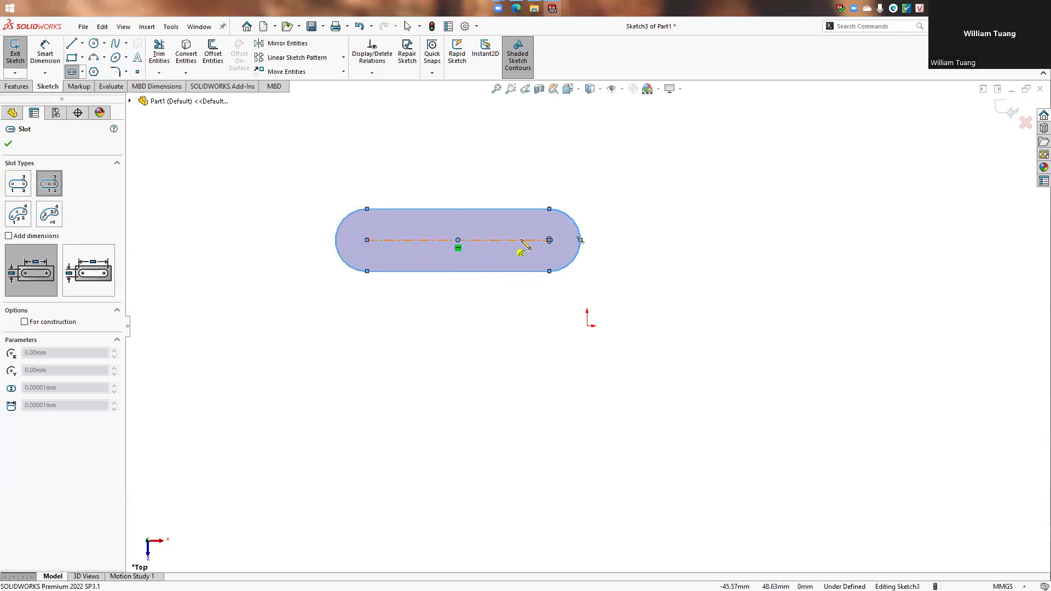
# Add a slightly tilted centerpoint straight slot below, about 102.04 long and 26.81 wide.
pyautogui.click(458, 311)
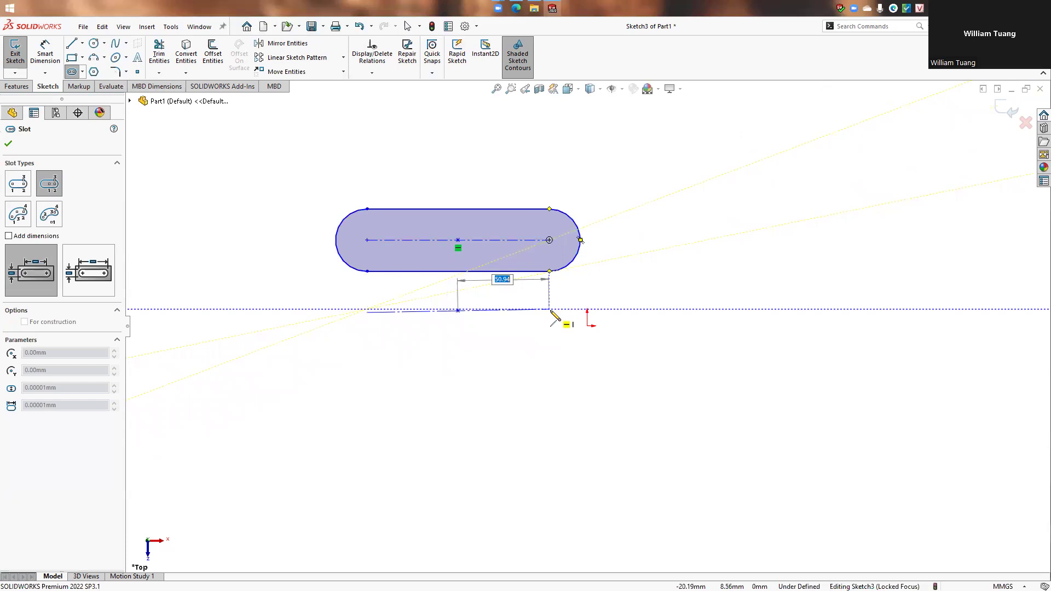
pyautogui.click(549, 316)
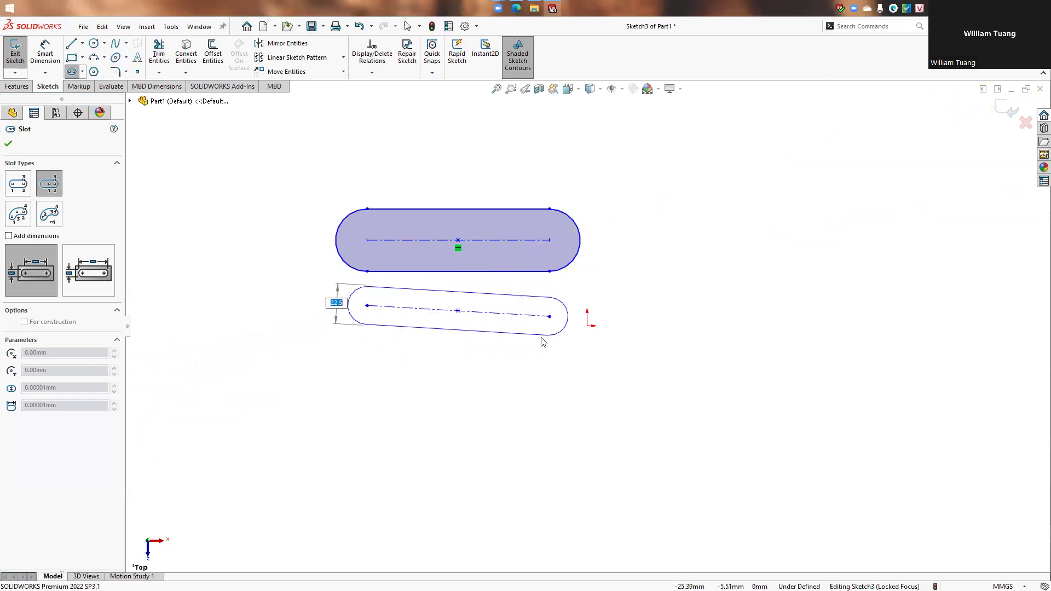
pyautogui.click(542, 343)
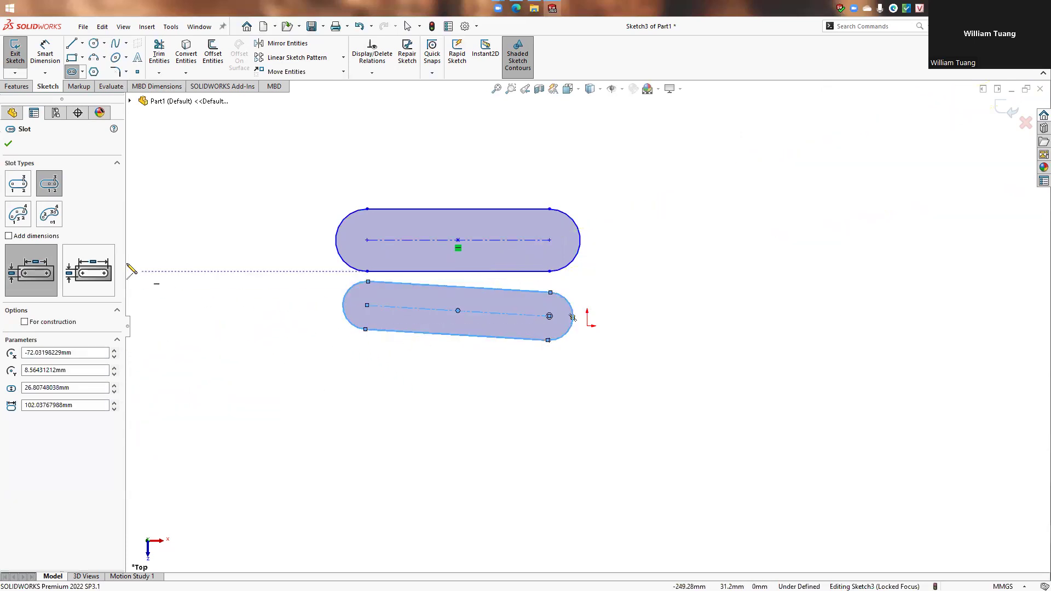
pyautogui.click(22, 214)
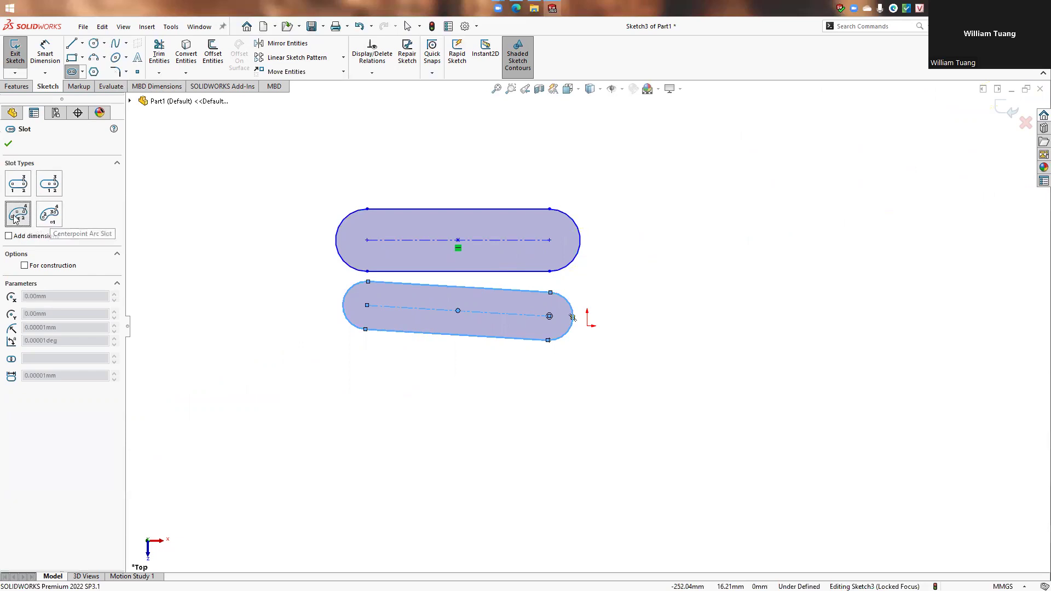
# Draw an upward-bulging three-point arc slot about 65.76 wide at the bottom.
pyautogui.click(368, 492)
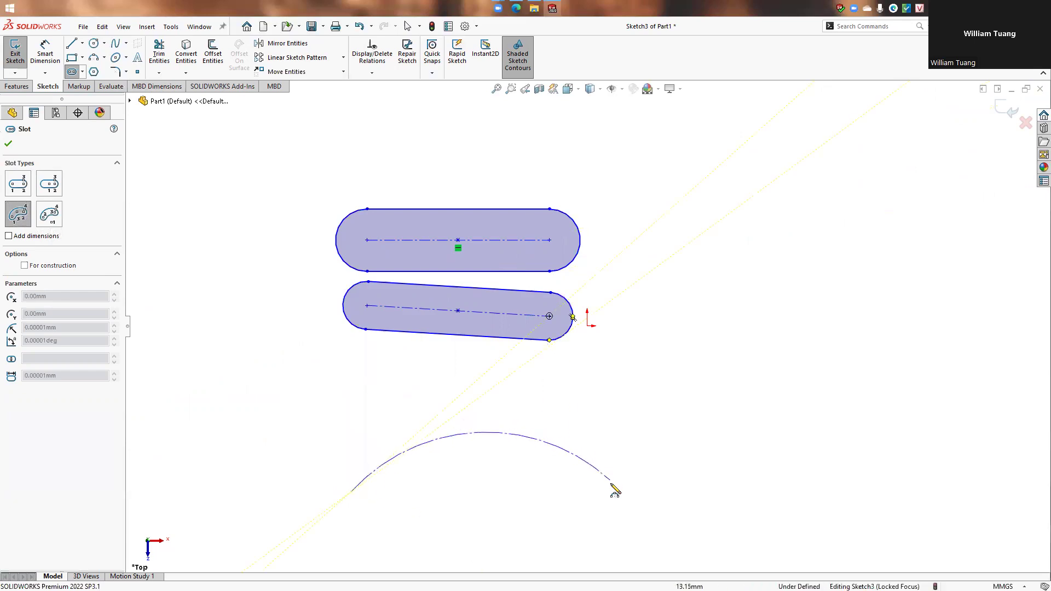
pyautogui.click(624, 499)
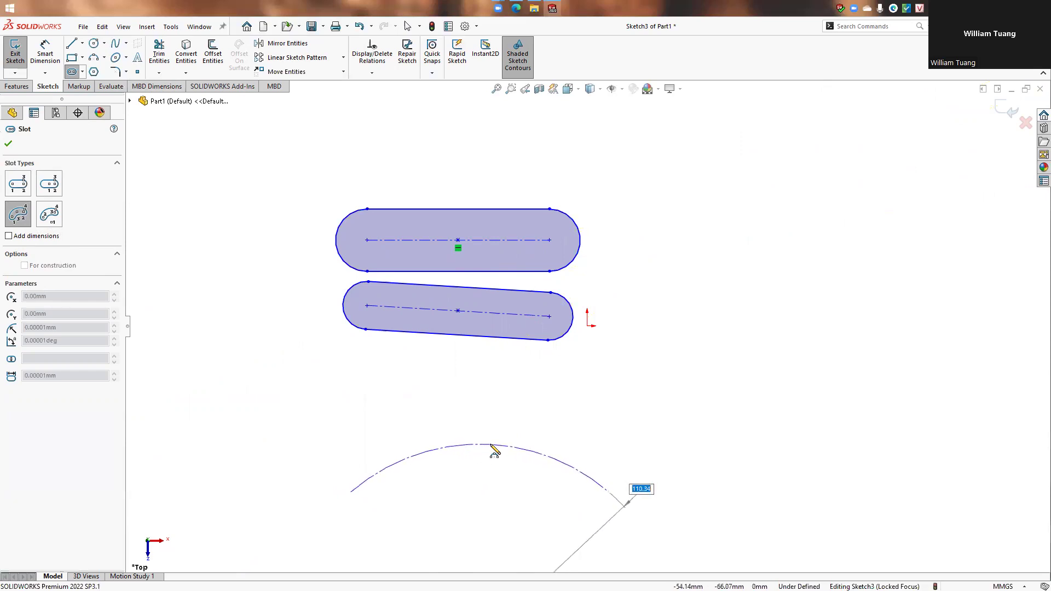
pyautogui.click(491, 450)
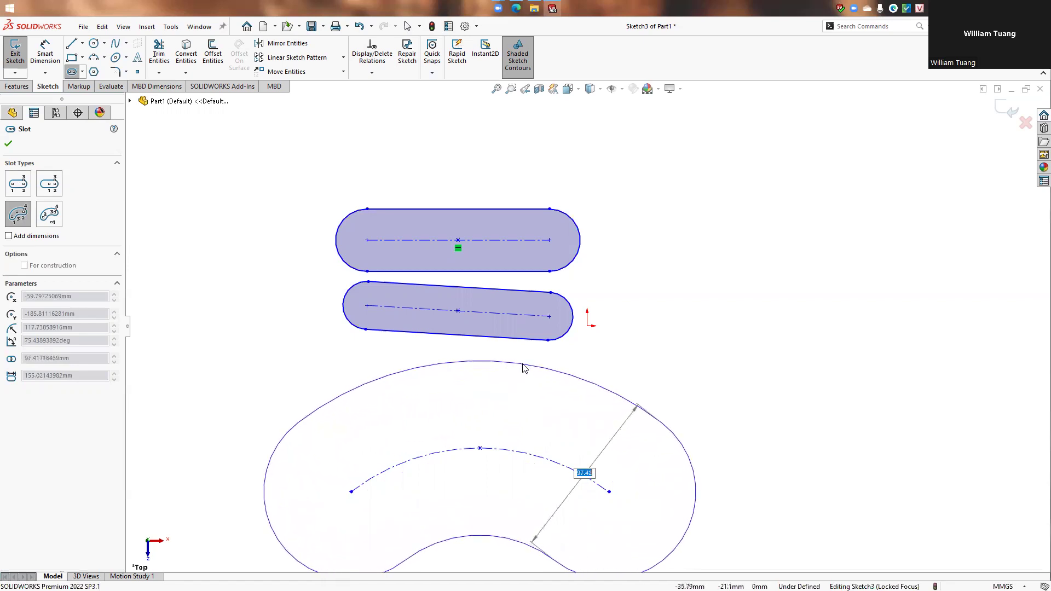
pyautogui.click(497, 389)
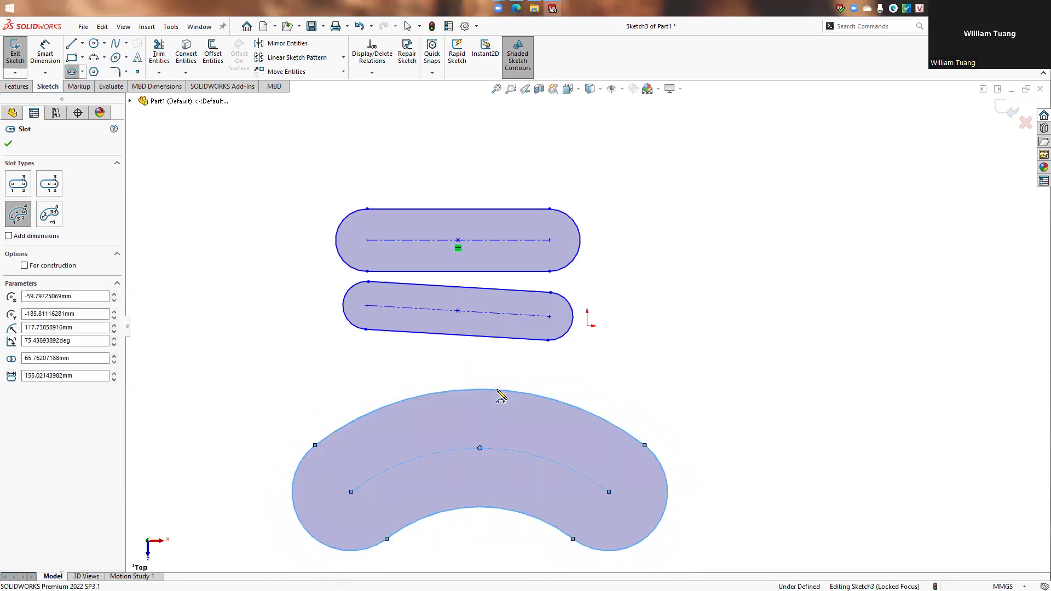
pyautogui.click(58, 219)
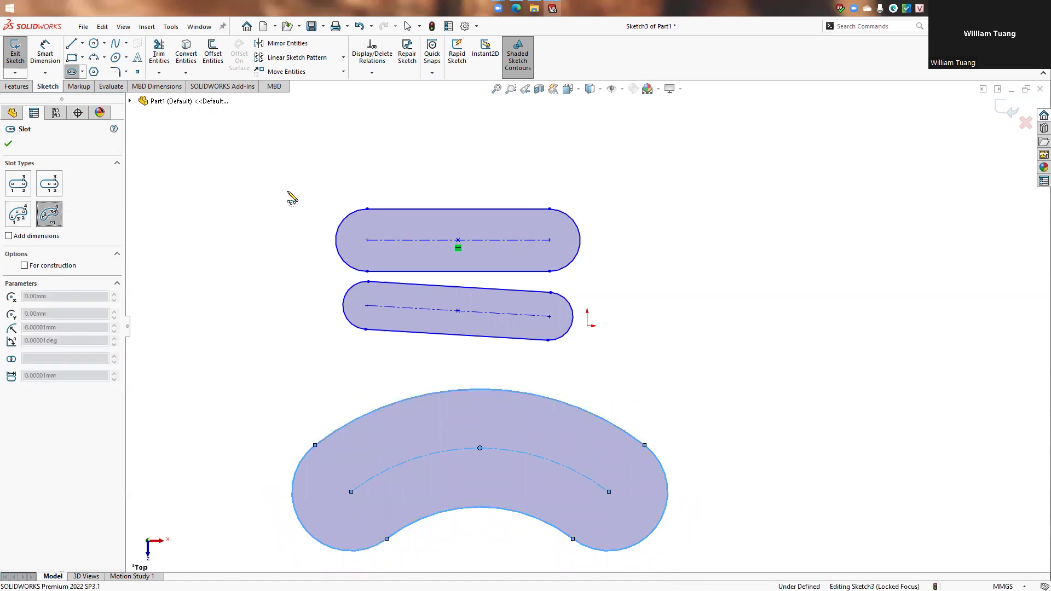
# Draw a centerpoint arc slot about 70.97 wide to the right of the others.
pyautogui.click(817, 382)
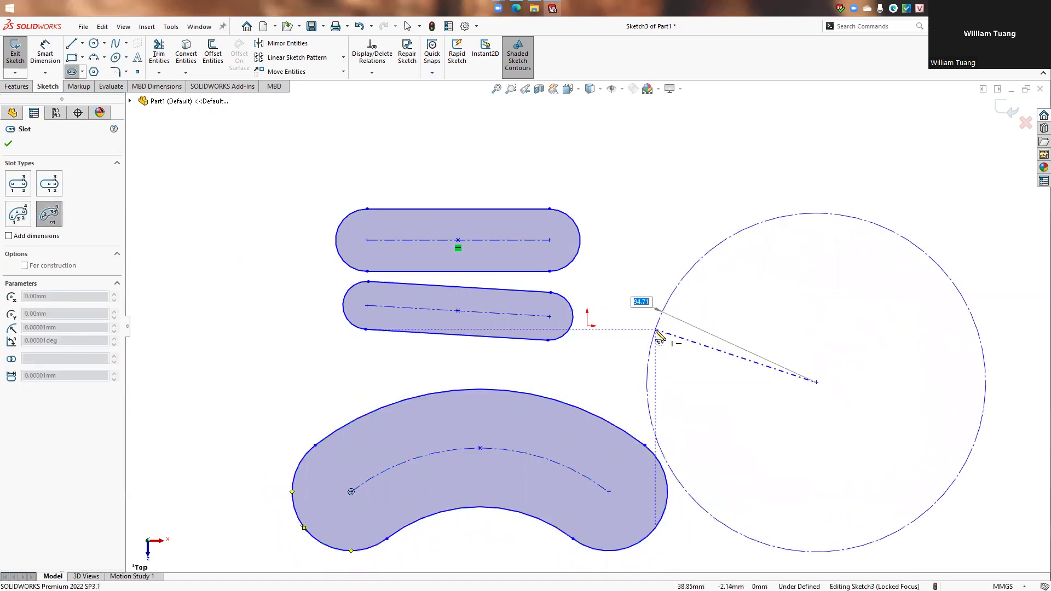
pyautogui.click(682, 327)
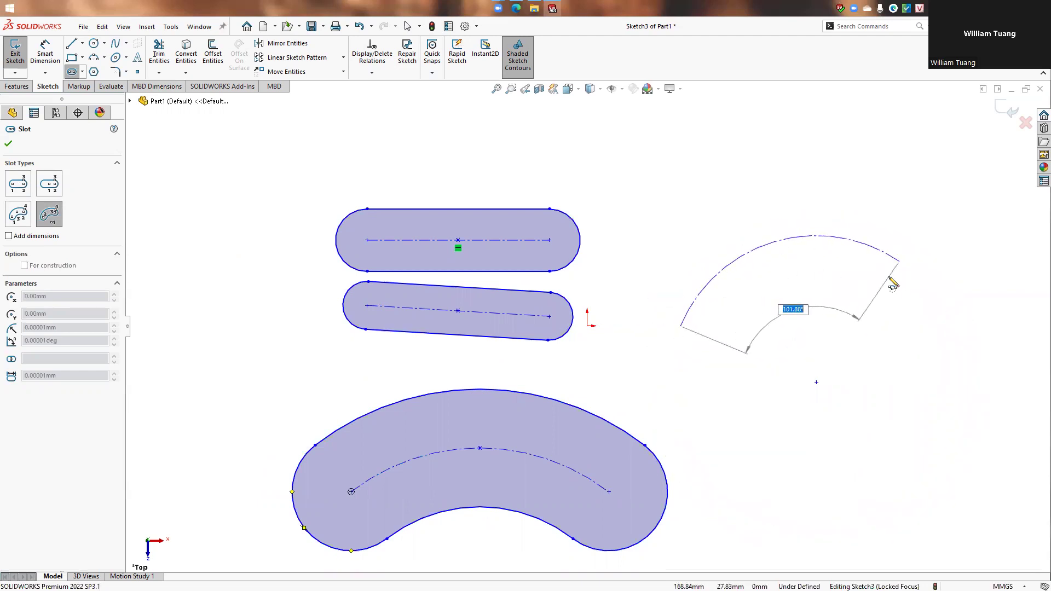
pyautogui.click(903, 264)
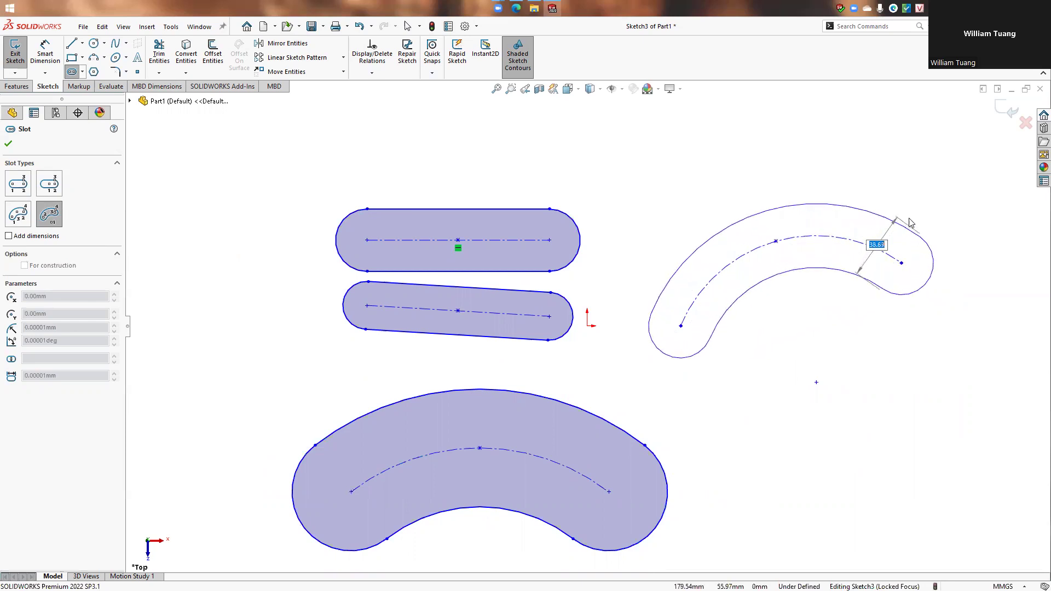
pyautogui.click(882, 186)
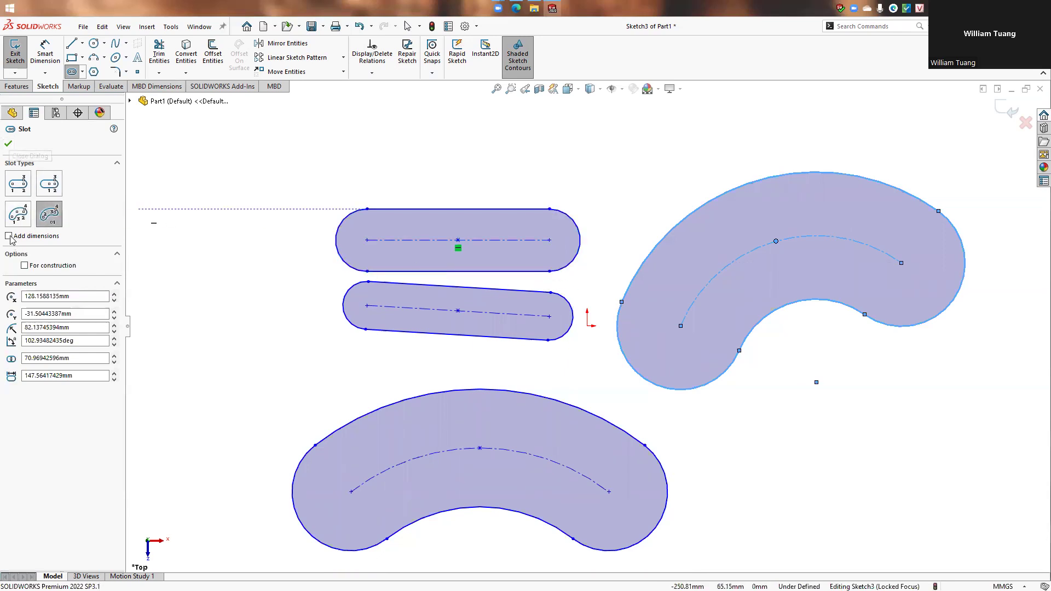
pyautogui.click(20, 189)
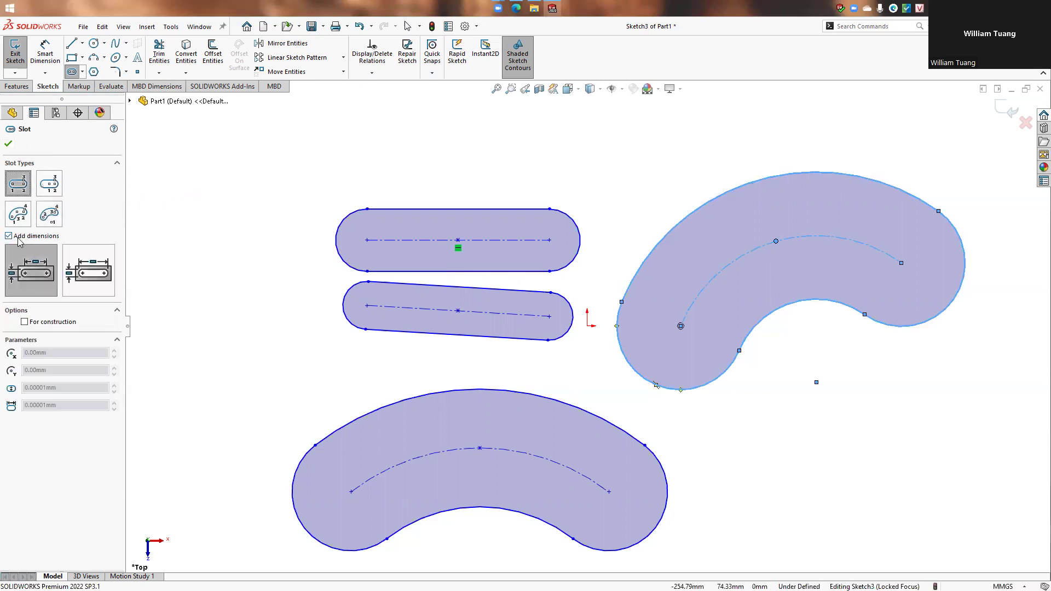
# Draw a dimensioned straight slot at the top, 87.29 long and 36.09 wide.
pyautogui.click(392, 151)
pyautogui.click(547, 151)
pyautogui.click(576, 128)
pyautogui.click(575, 119)
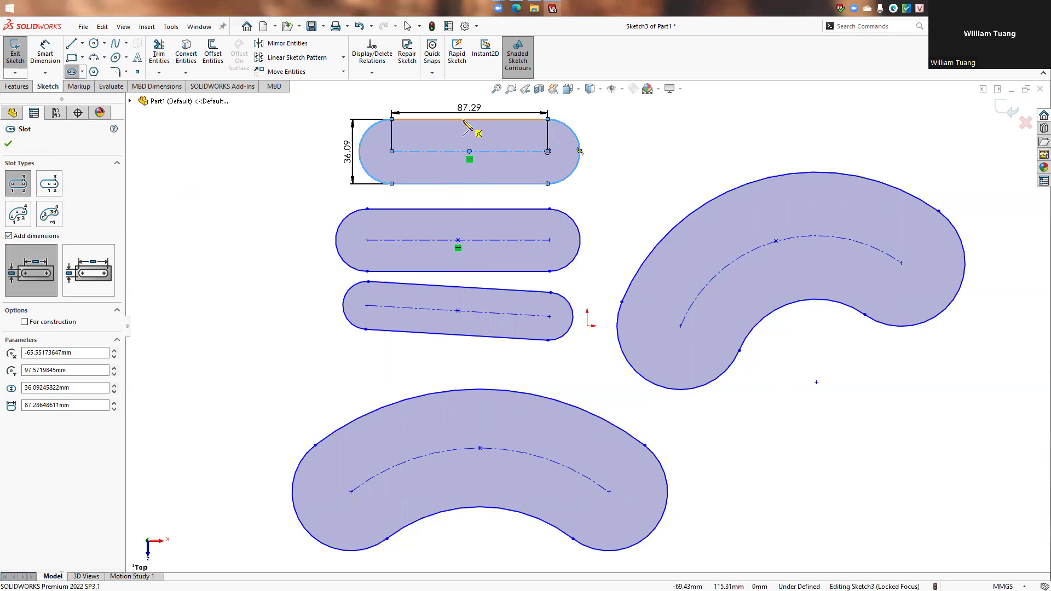
pyautogui.click(9, 144)
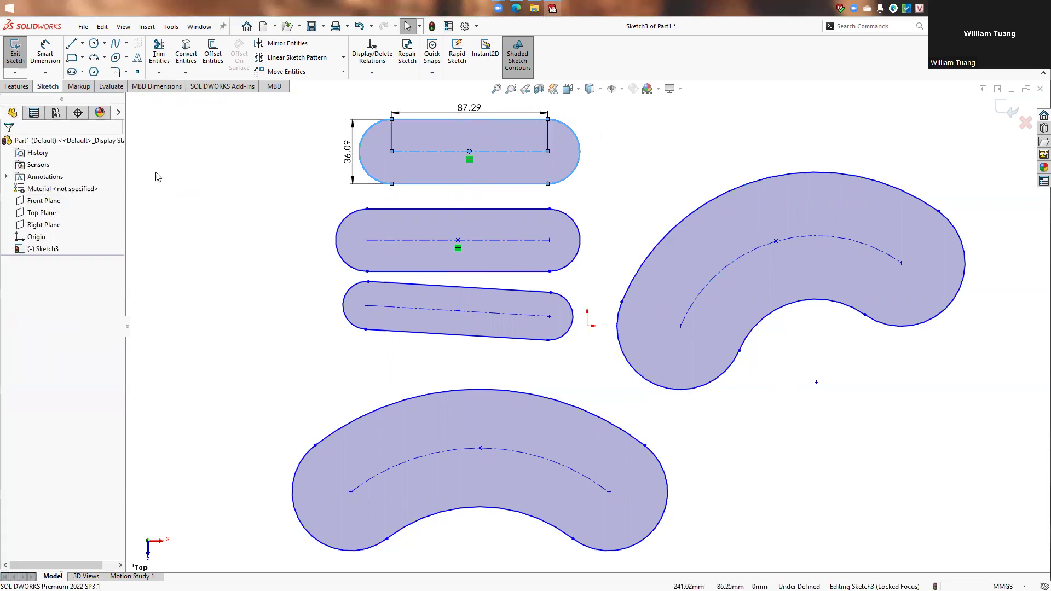
# Check the top slot's 87.29 length and 36.09 width dimensions in their edit boxes.
pyautogui.doubleClick(470, 110)
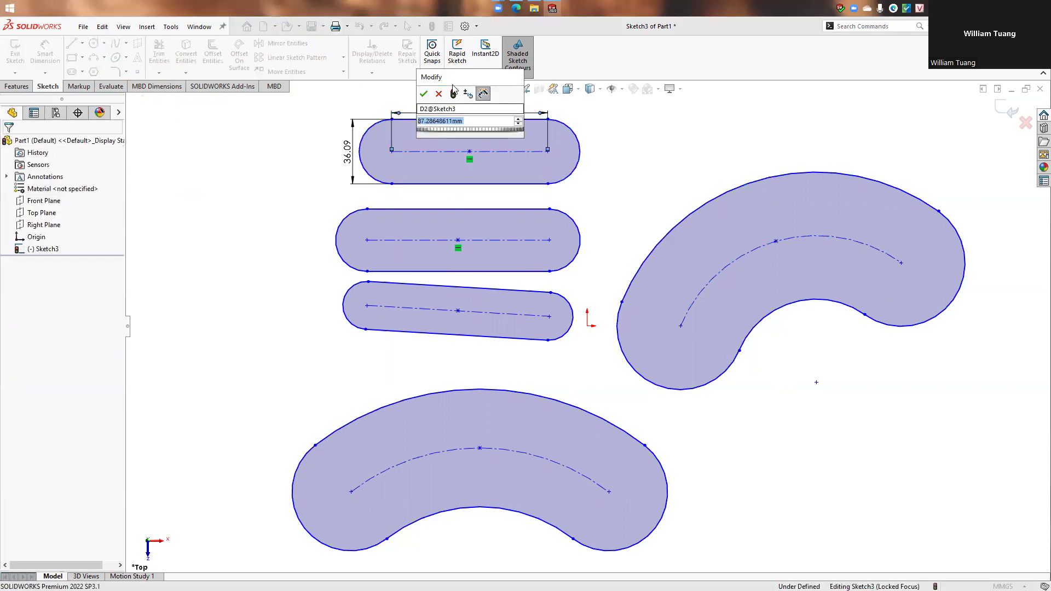
pyautogui.click(348, 154)
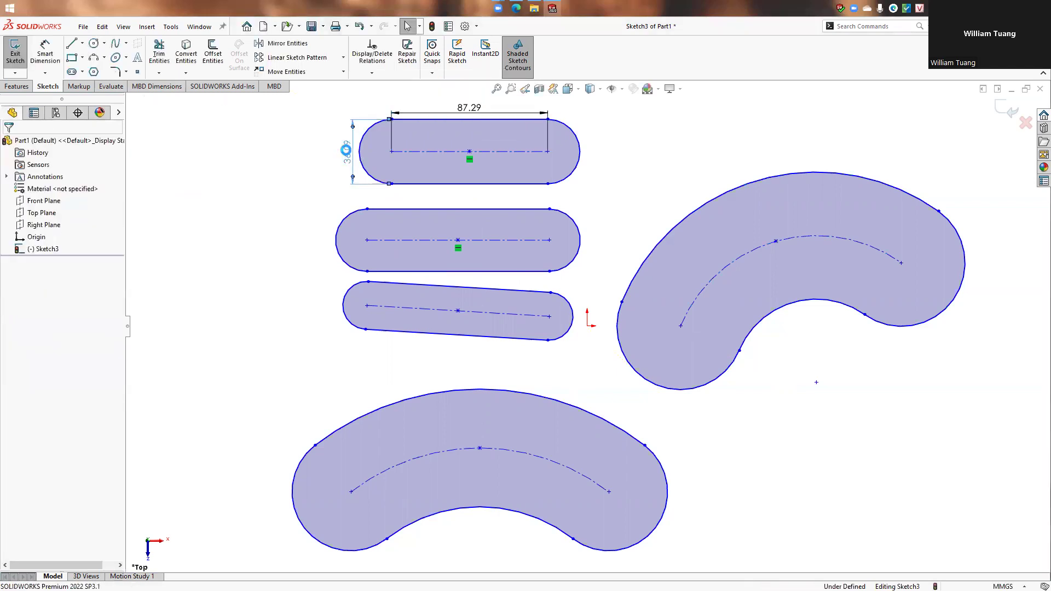
pyautogui.doubleClick(348, 150)
pyautogui.click(316, 135)
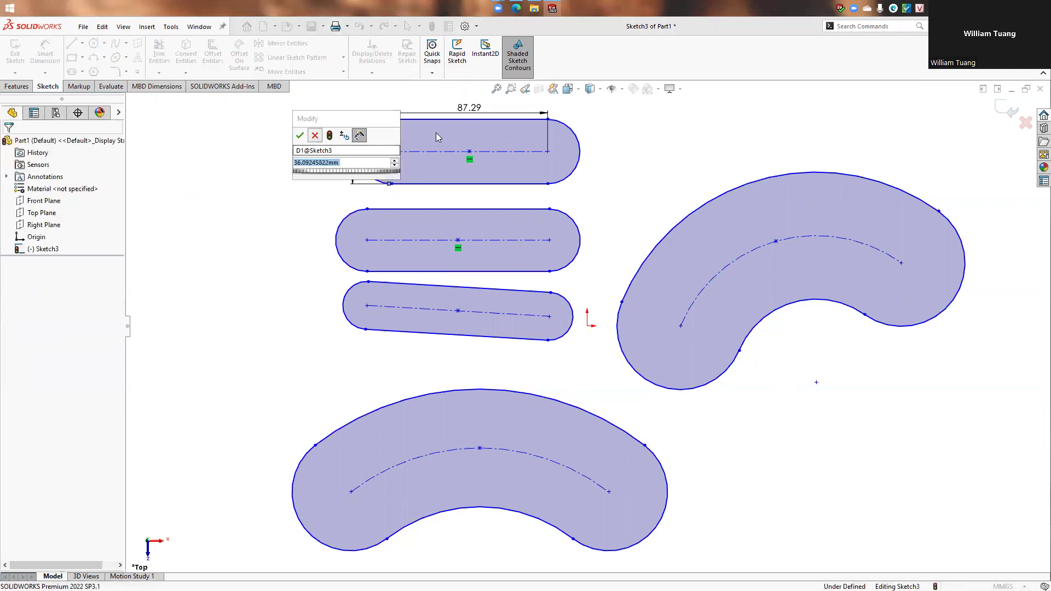
# Delete the 87.29 and 36.09 dimensions from the top slot and refit the view.
pyautogui.press('Escape')
pyautogui.click(466, 118)
pyautogui.press('Delete')
pyautogui.click(348, 151)
pyautogui.press('Delete')
pyautogui.press('z')
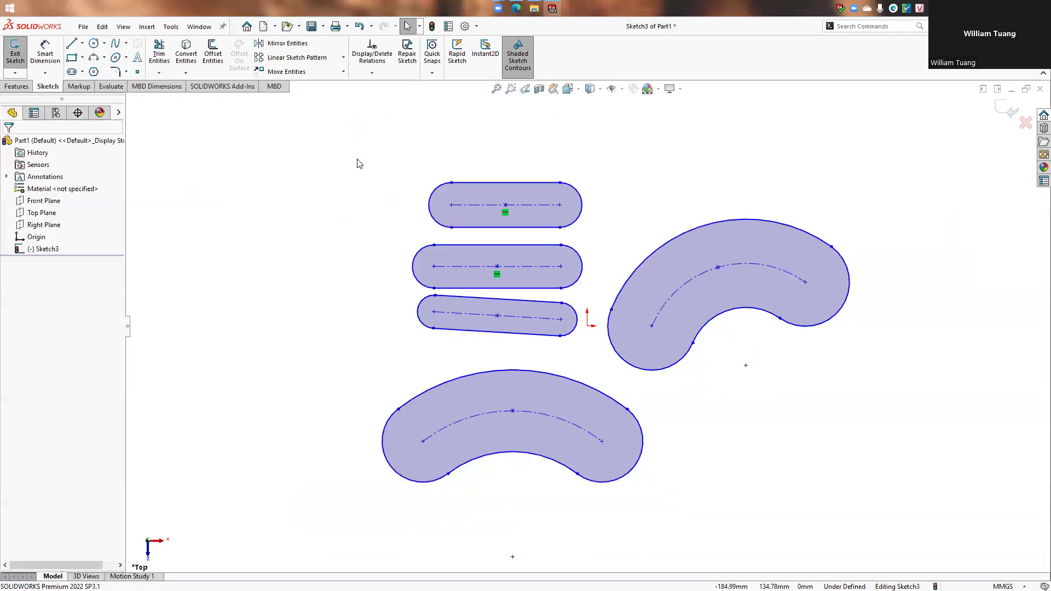